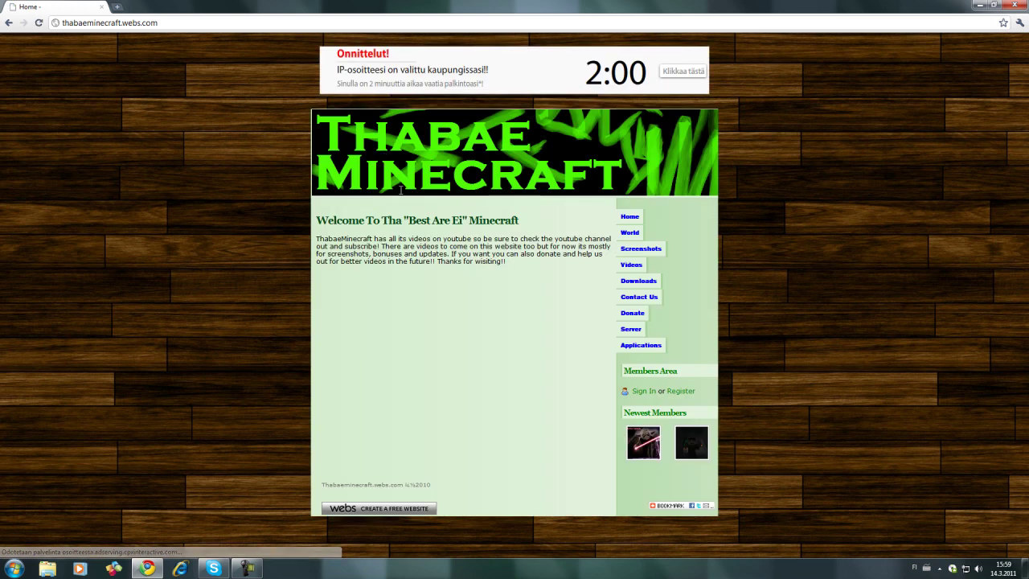
- Go to the site's World page and open the MSF World MediaFire download
left_click(624, 233)
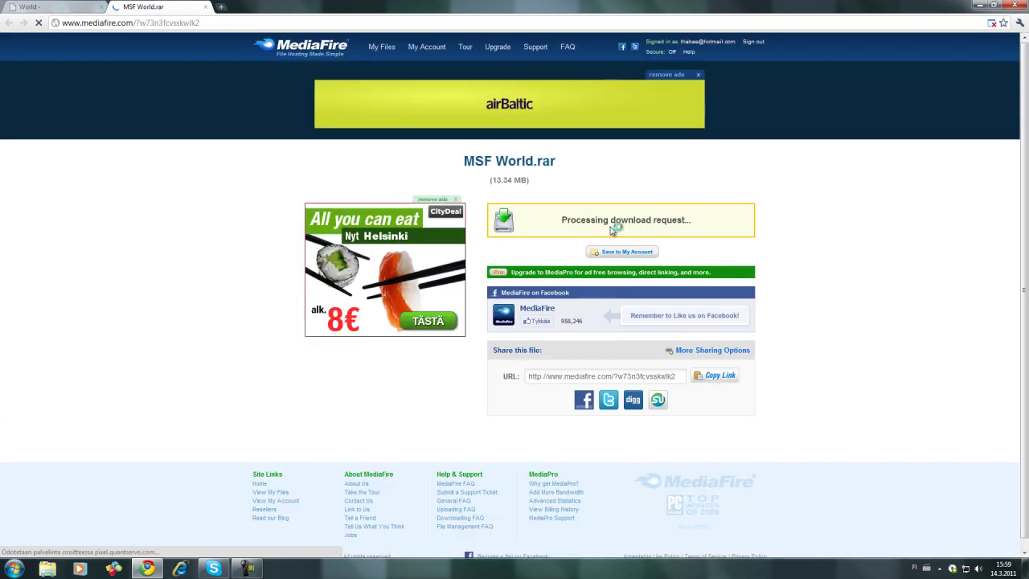
- Download MSF World.rar (13.34 MB) from MediaFire and close its tab
left_click(613, 222)
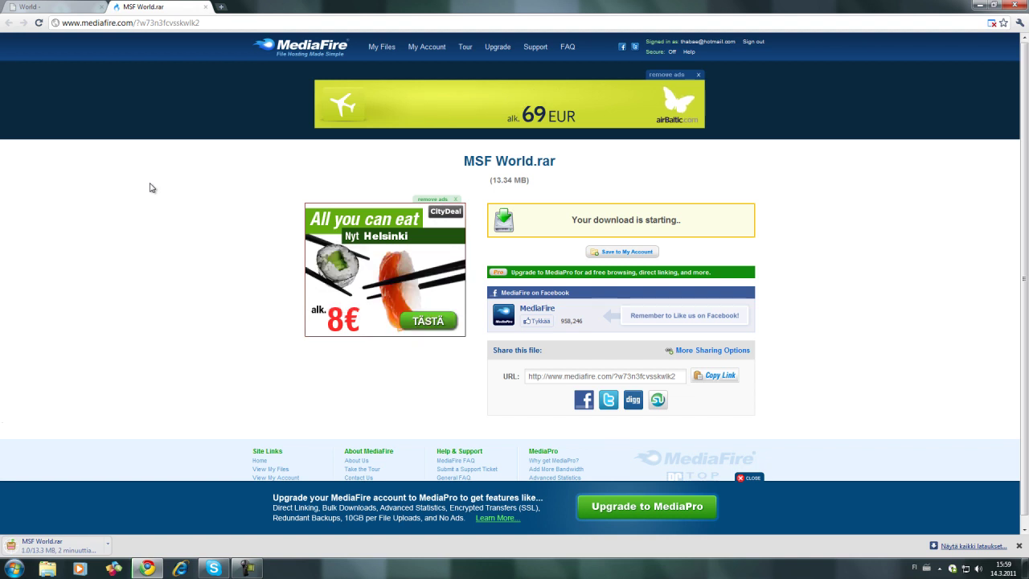
left_click(206, 8)
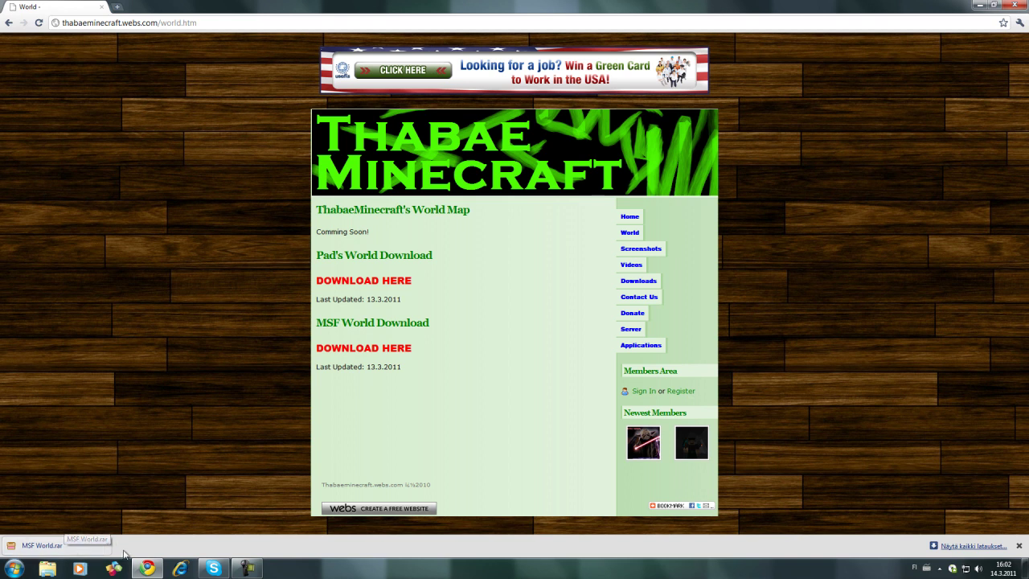
- Show MSF World.rar in the Downloads folder and move it onto the desktop
left_click(109, 546)
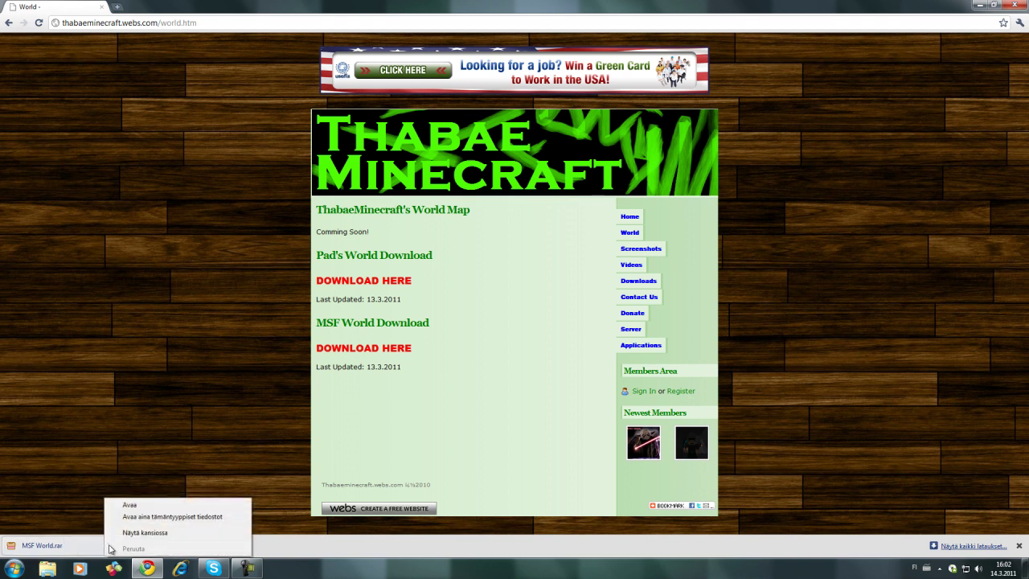
left_click(163, 533)
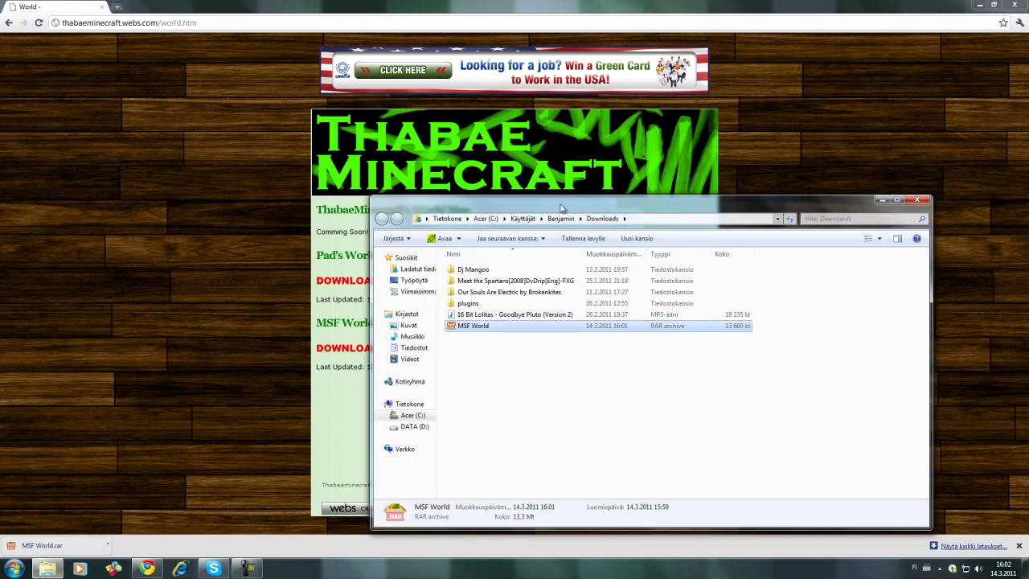
left_click_drag(527, 202, 253, 145)
left_click(643, 145)
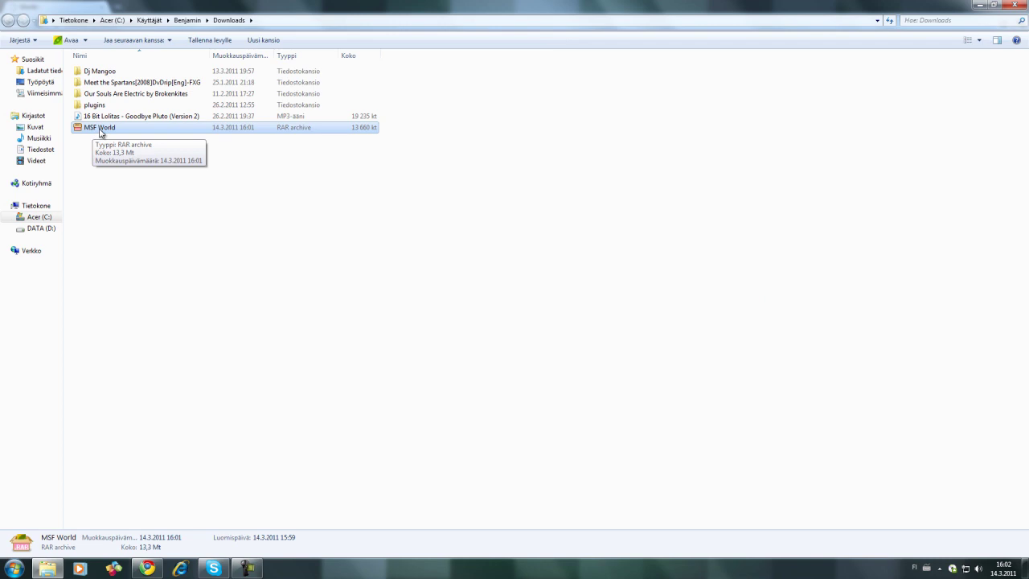
left_click_drag(101, 132, 645, 261)
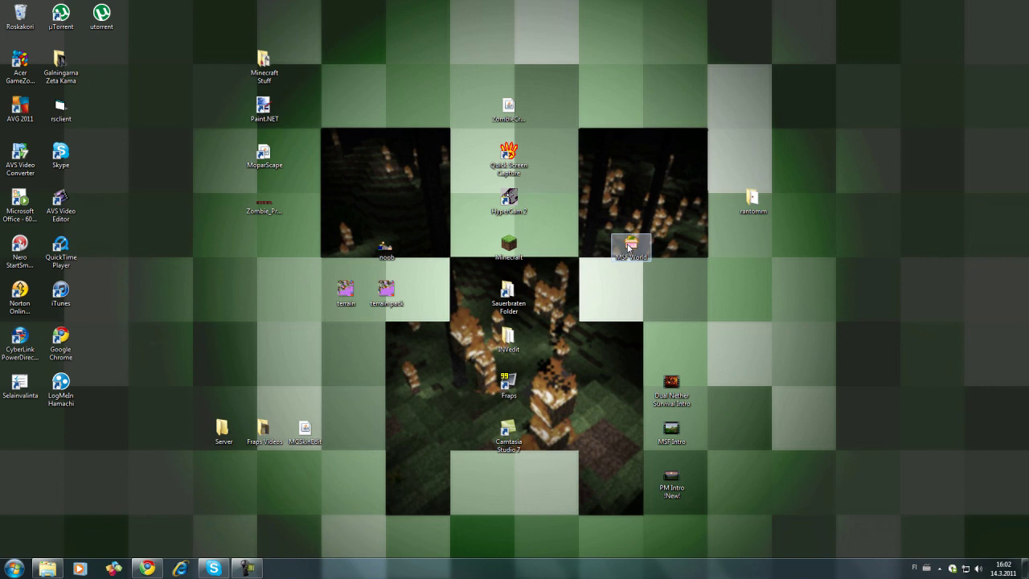
- Open the MSF World.rar archive from the desktop in PeaZip
left_click(629, 246)
double_click(629, 246)
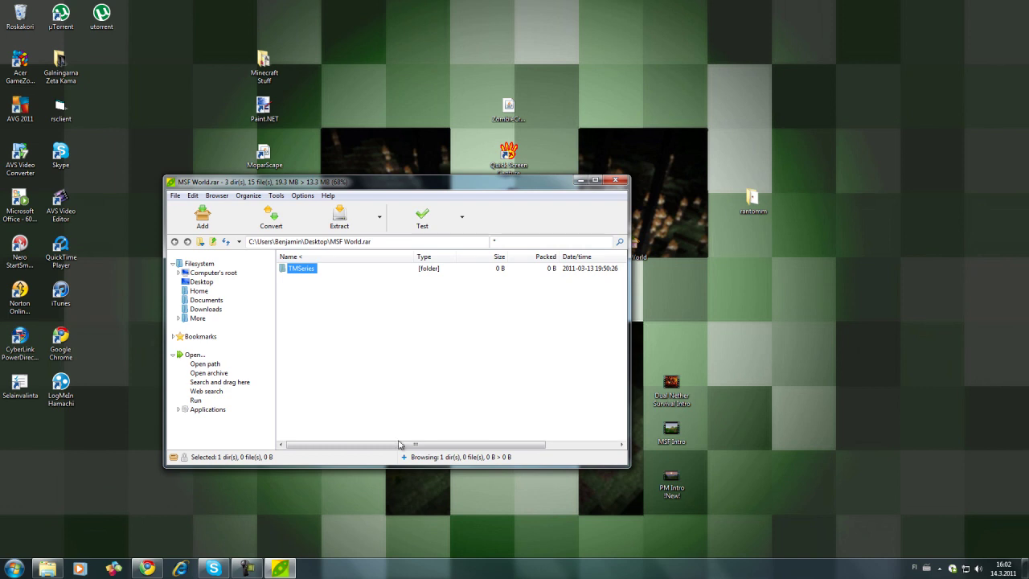
left_click_drag(399, 444, 372, 437)
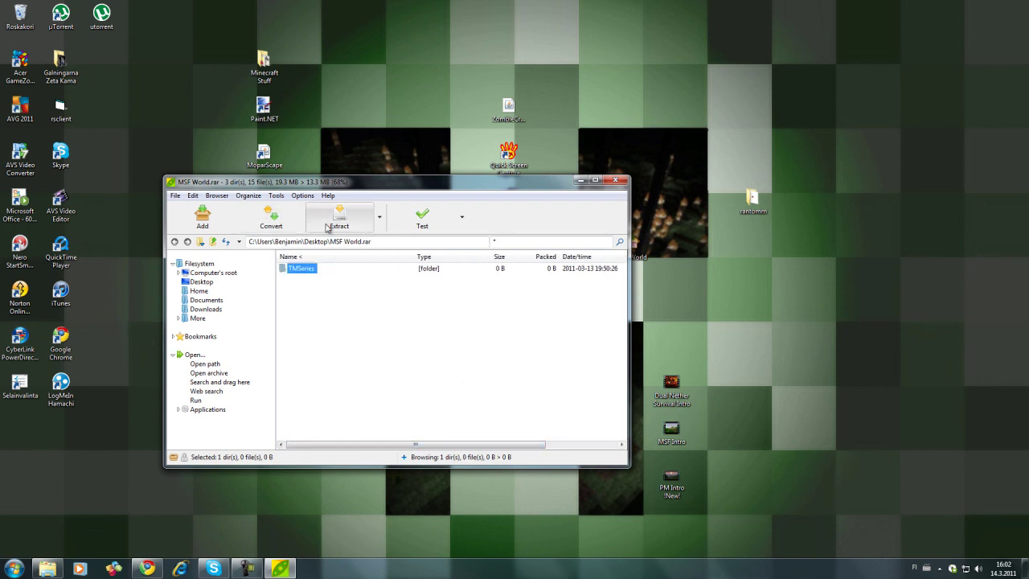
- Extract the TMSeries folder onto the desktop and close PeaZip
left_click(382, 224)
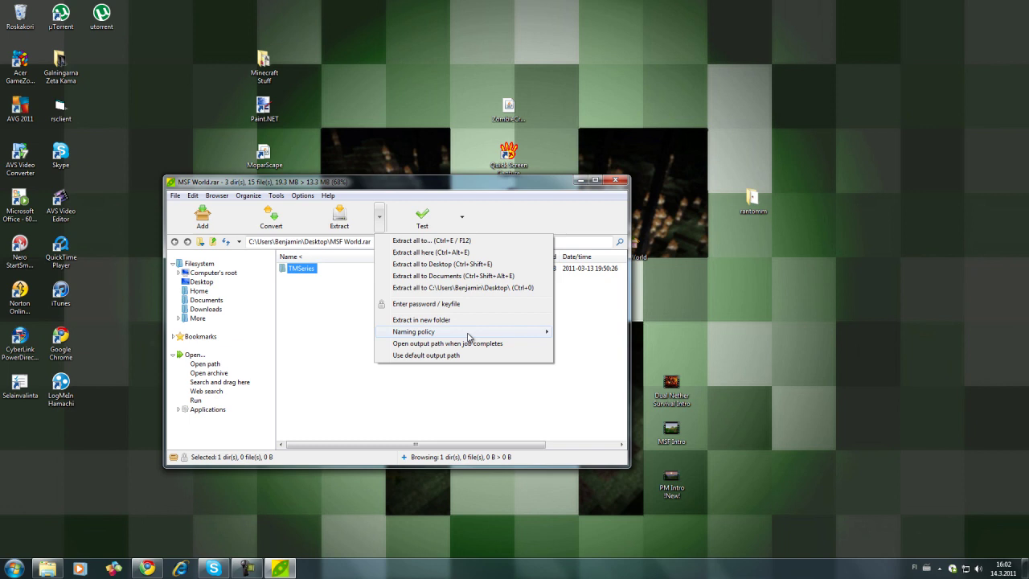
mouse_move(468, 336)
left_click(336, 345)
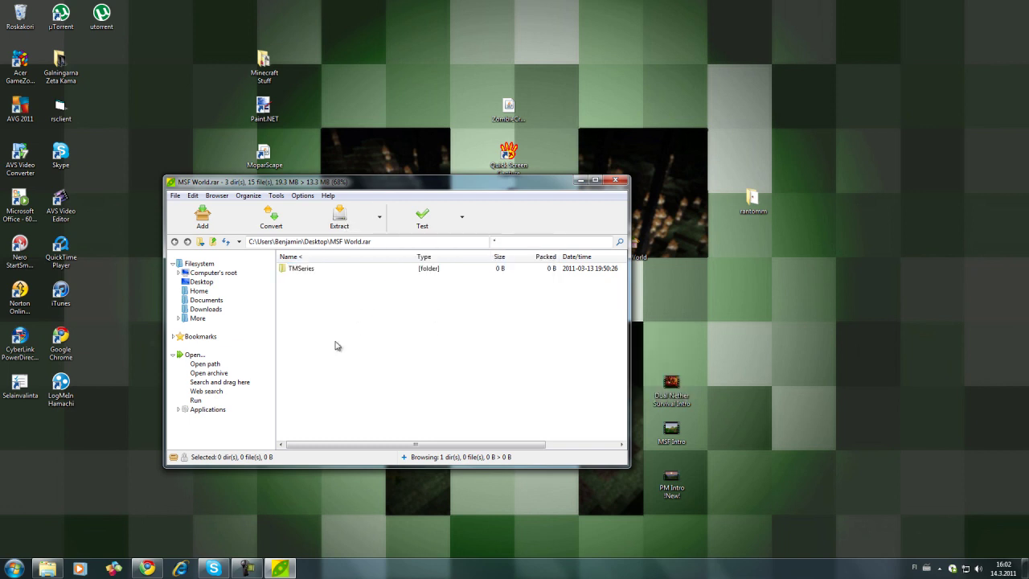
left_click_drag(313, 270, 96, 467)
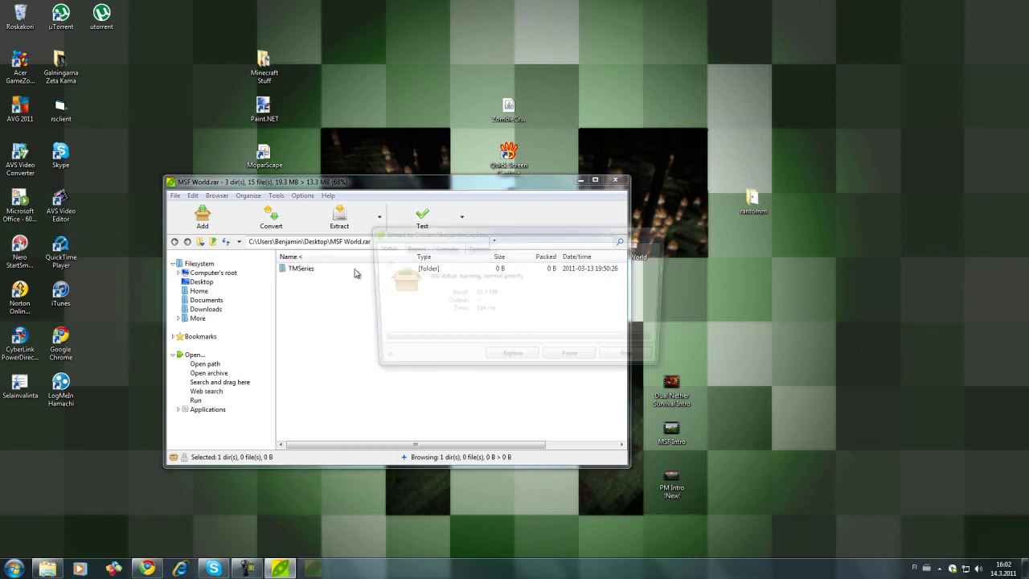
left_click(615, 358)
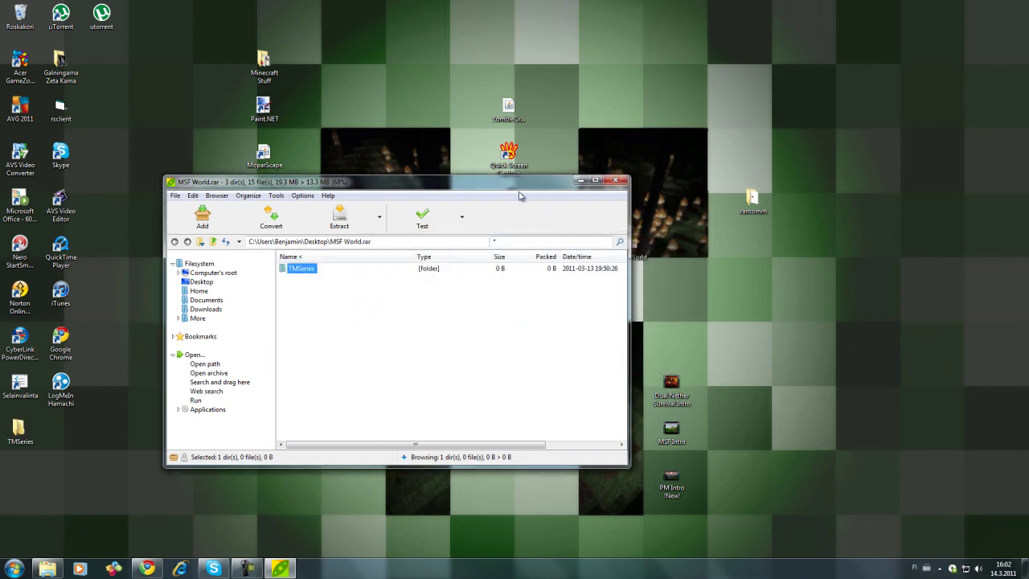
left_click_drag(494, 191, 565, 191)
left_click(686, 182)
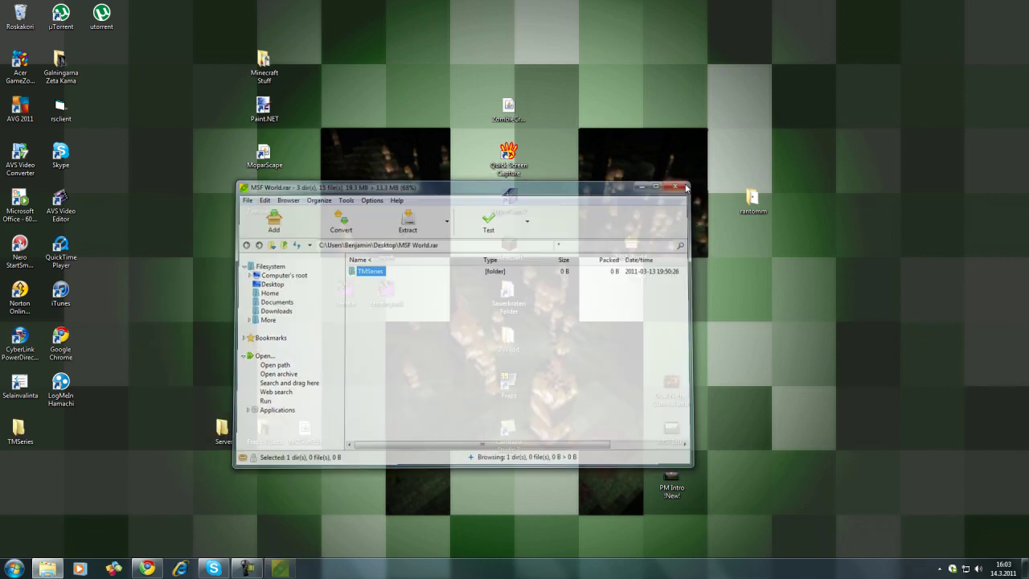
- Move the TMSeries folder aside and open the Run dialog by searching 'suorita'
left_click_drag(24, 438, 226, 359)
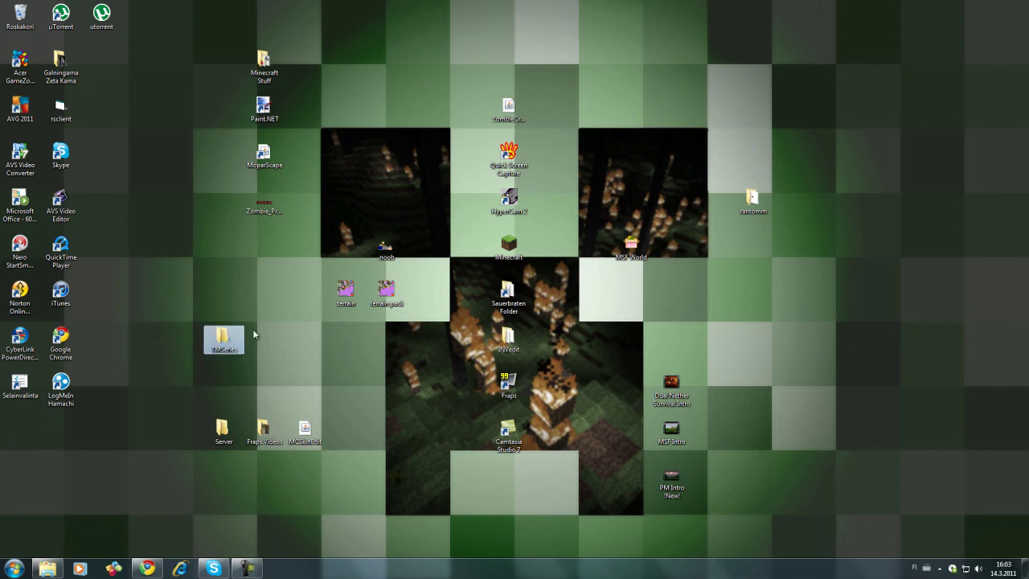
left_click(14, 568)
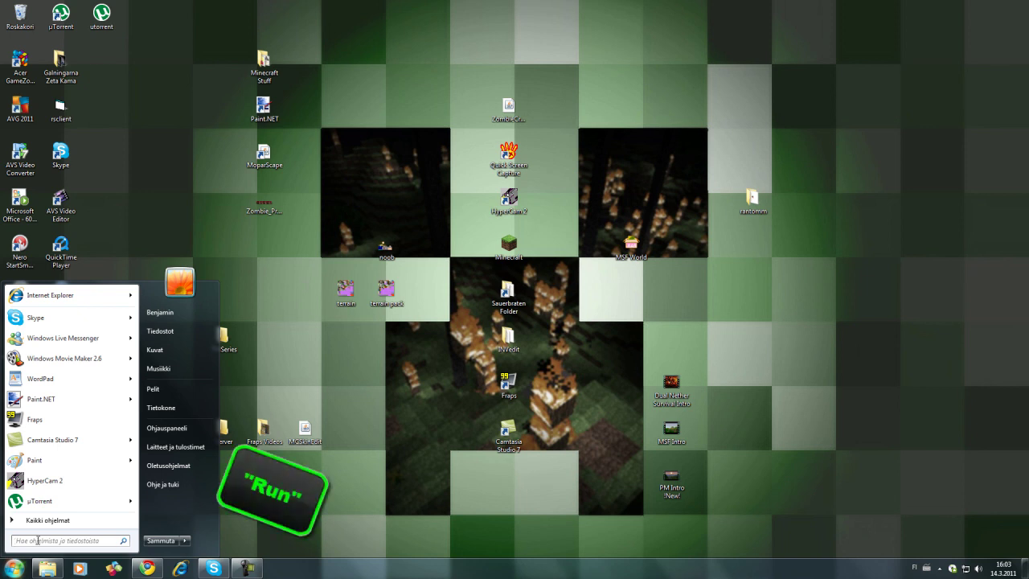
type("run")
key("BackSpace")
key("BackSpace")
key("BackSpace")
type("suorita")
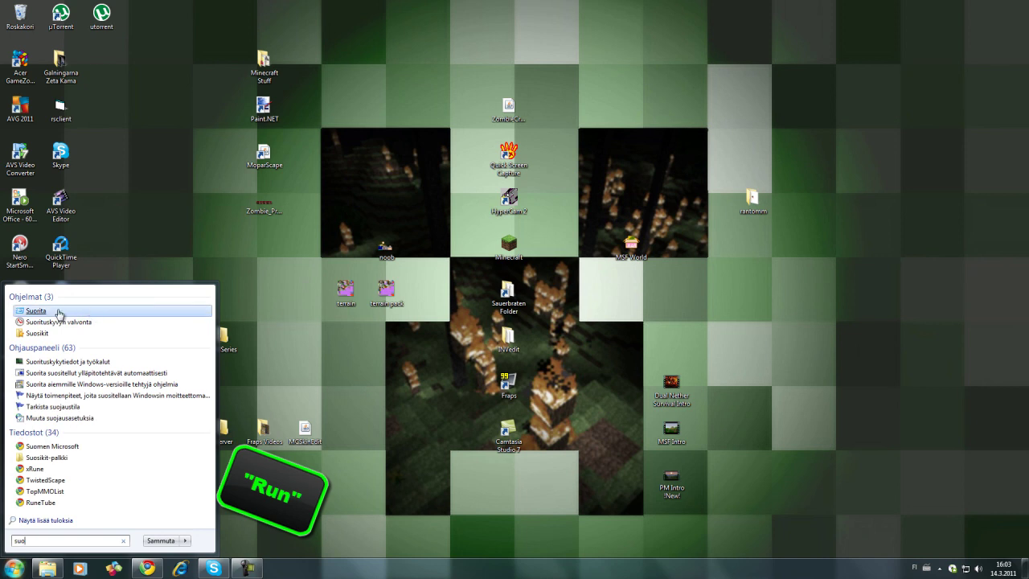
left_click(57, 315)
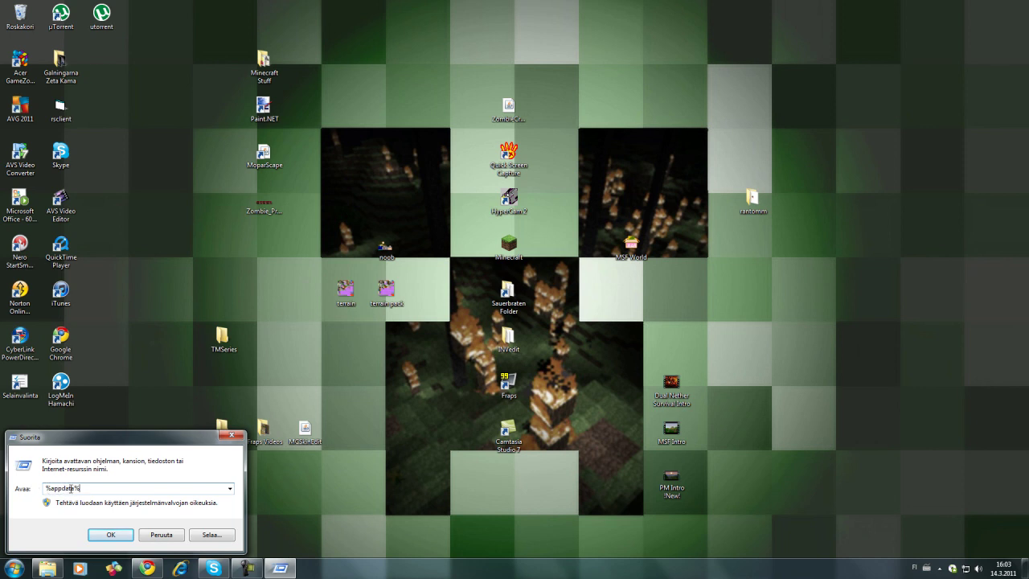
- Move the desktop TMSeries folder into AppData Roaming\.minecraft\saves, then close Explorer
left_click(111, 534)
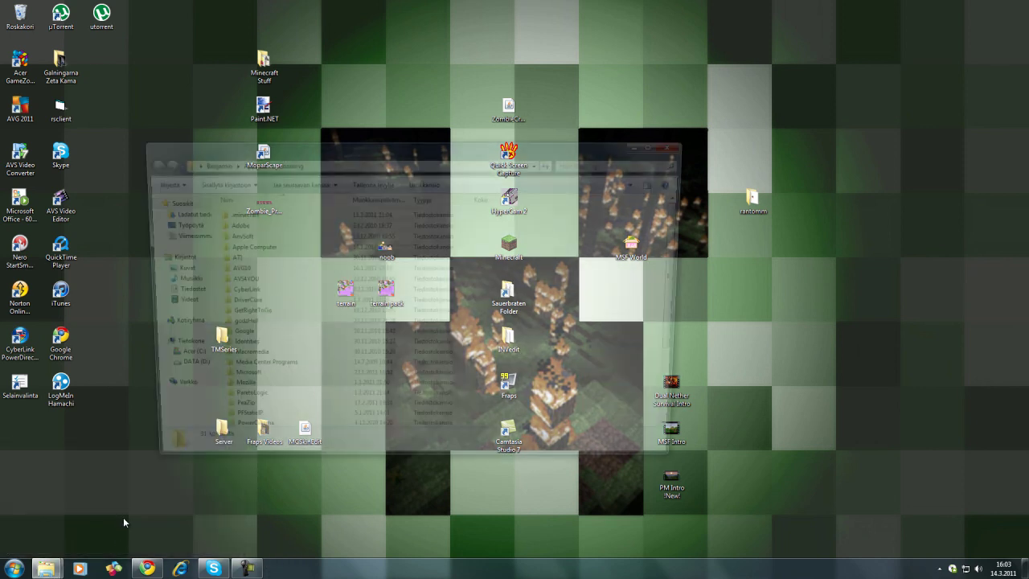
left_click_drag(277, 180, 518, 176)
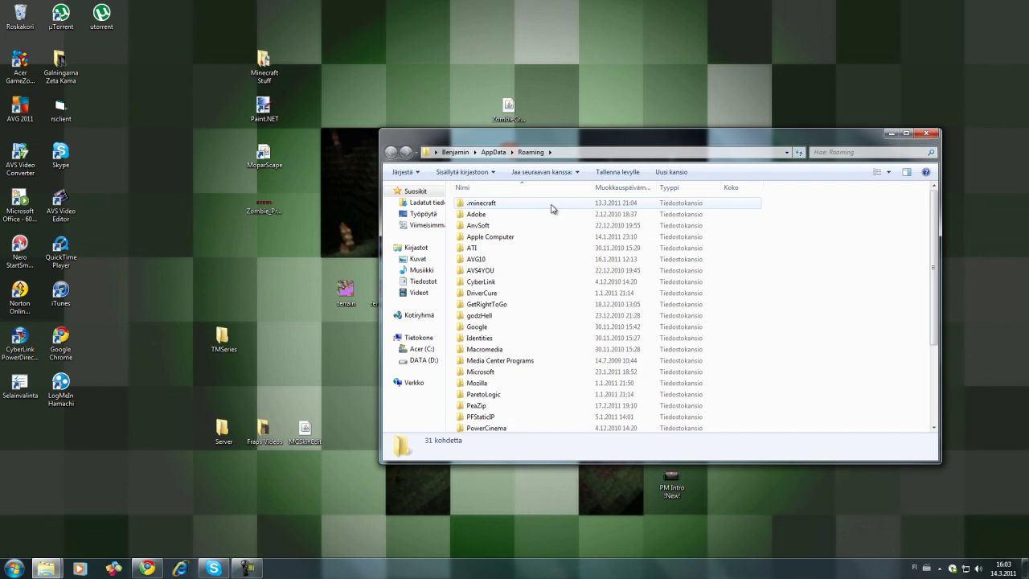
double_click(482, 203)
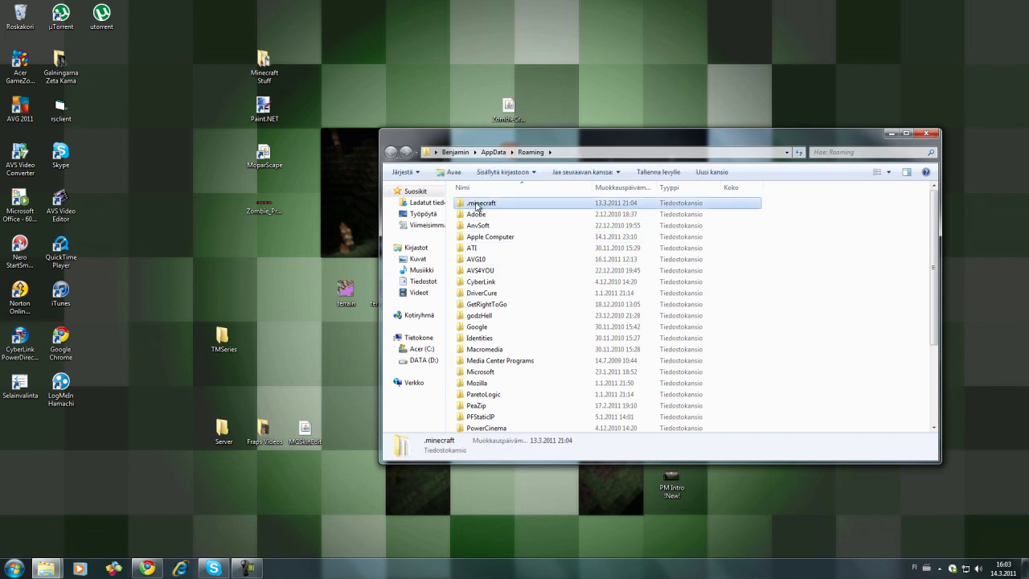
left_click_drag(501, 144, 379, 144)
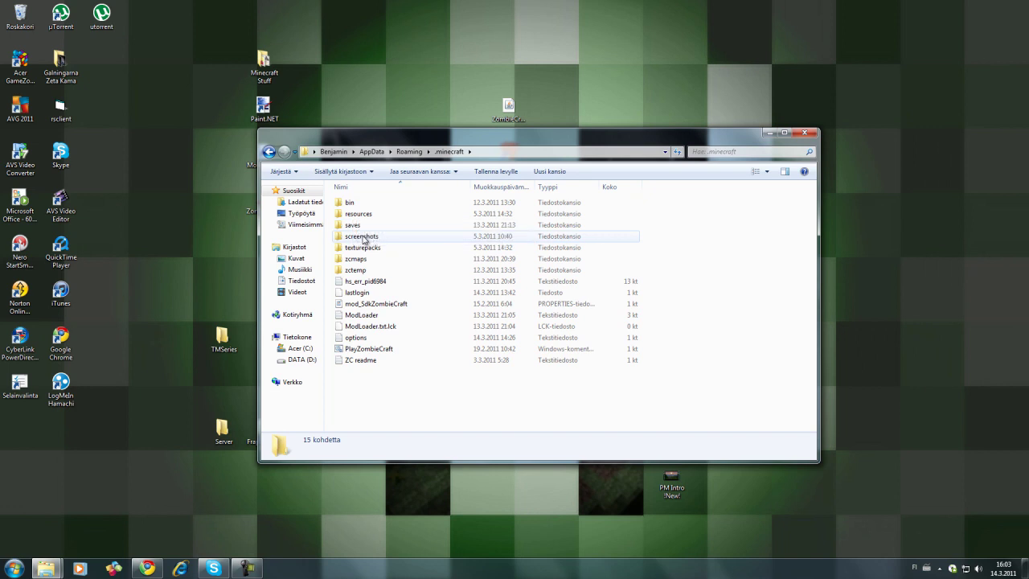
double_click(362, 225)
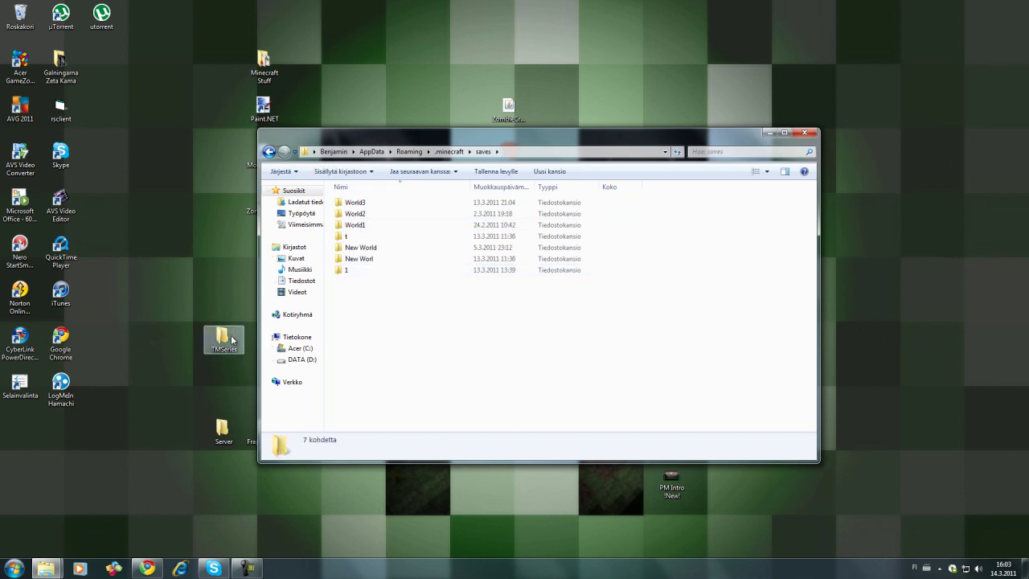
left_click_drag(222, 338, 362, 329)
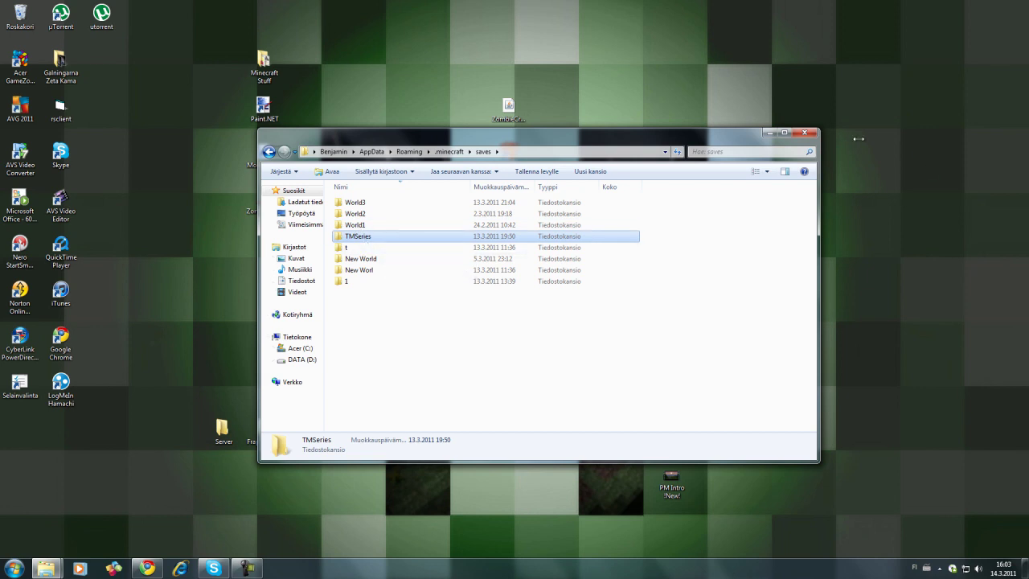
left_click(805, 133)
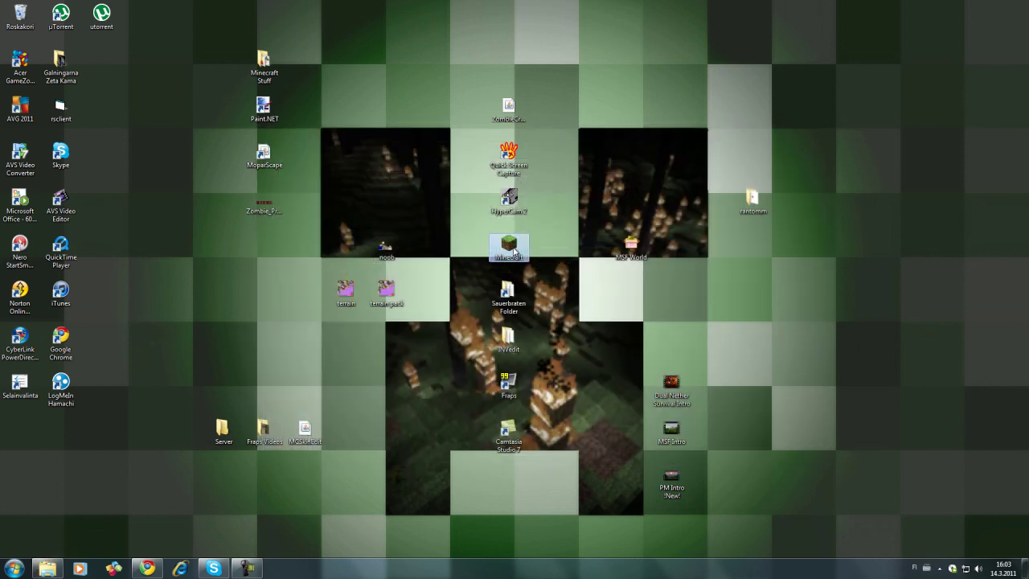
- Launch the Minecraft launcher, maximize it and log in
double_click(525, 248)
left_click(712, 149)
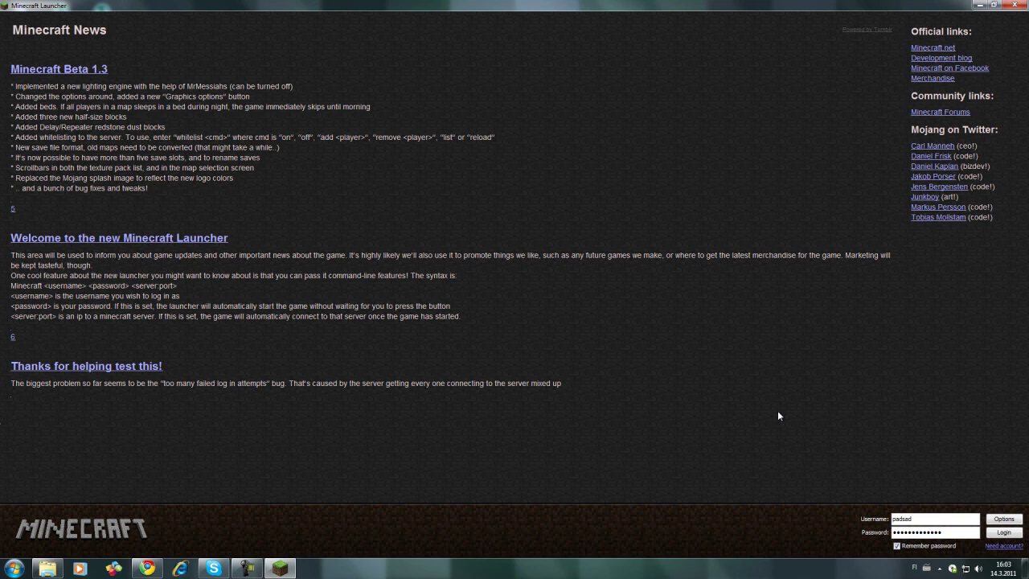
left_click(1002, 535)
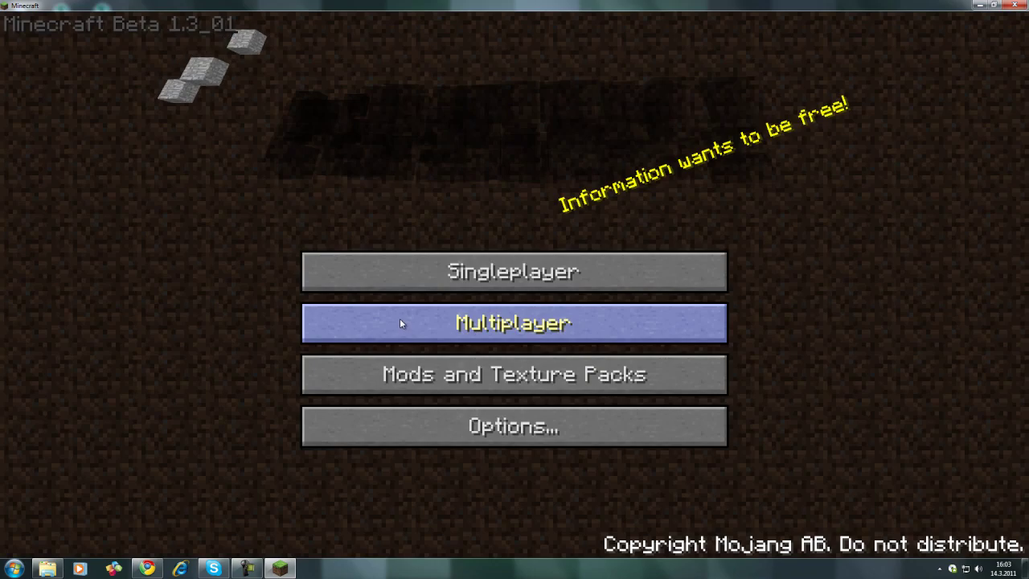
- Play the TMSeries singleplayer world, then pause and close Minecraft
left_click(482, 270)
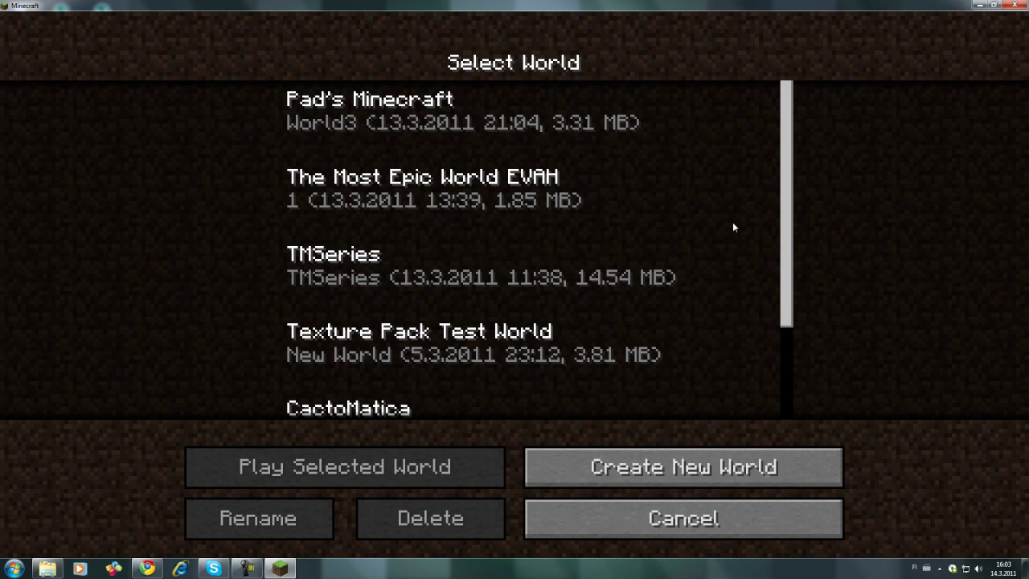
left_click_drag(790, 170, 769, 209)
left_click(284, 233)
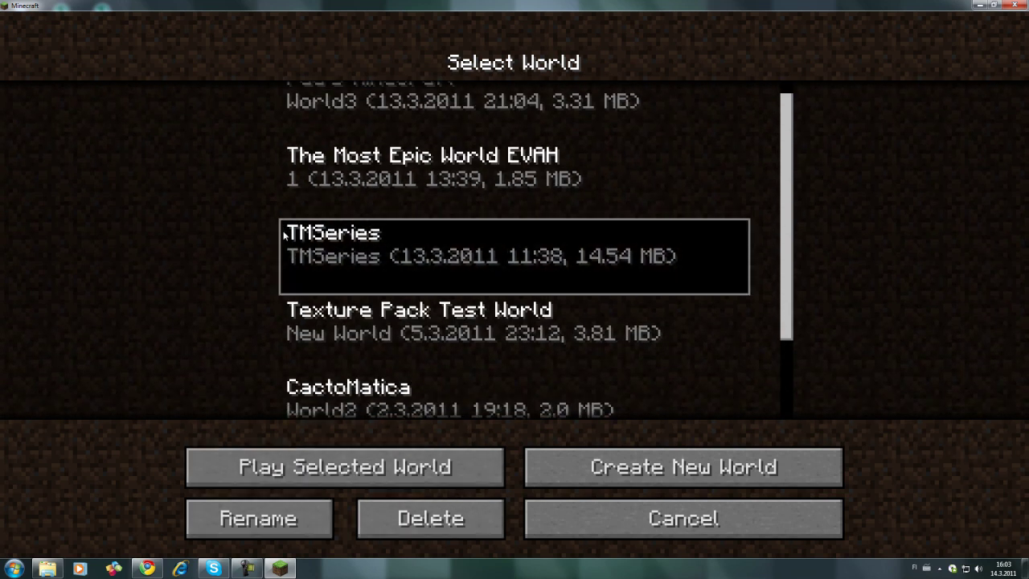
left_click(346, 467)
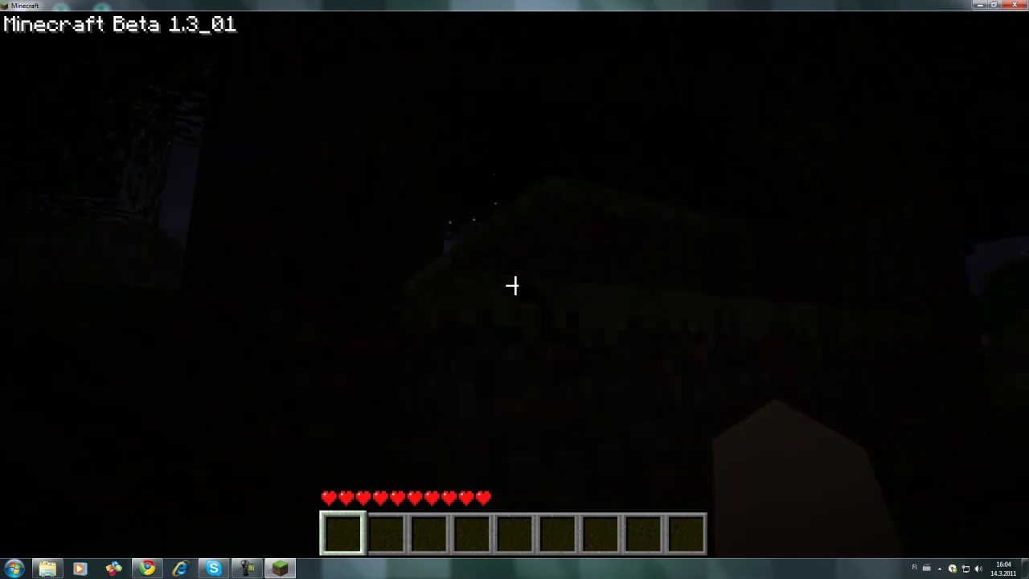
key("Escape")
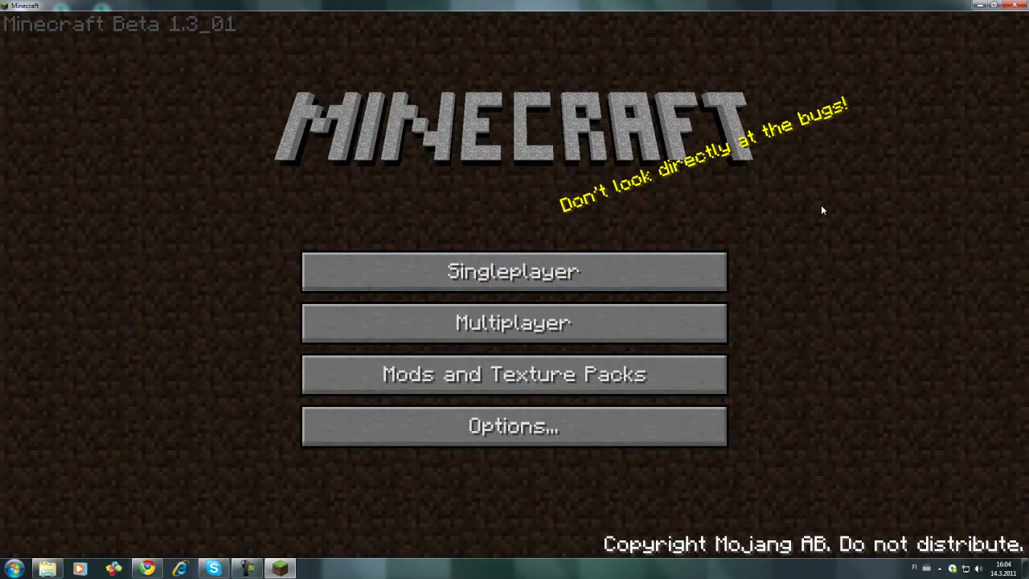
key("alt+F4")
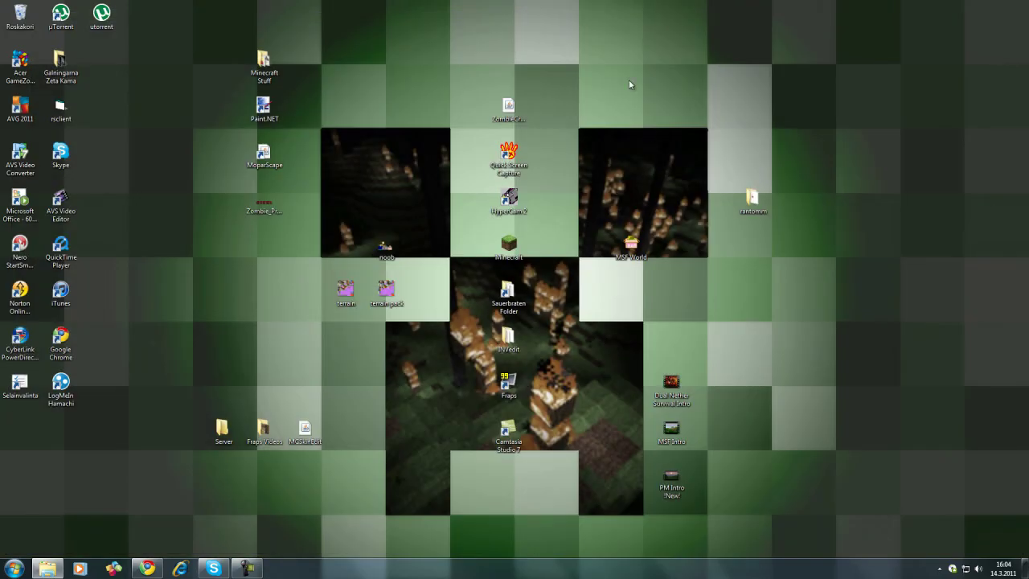